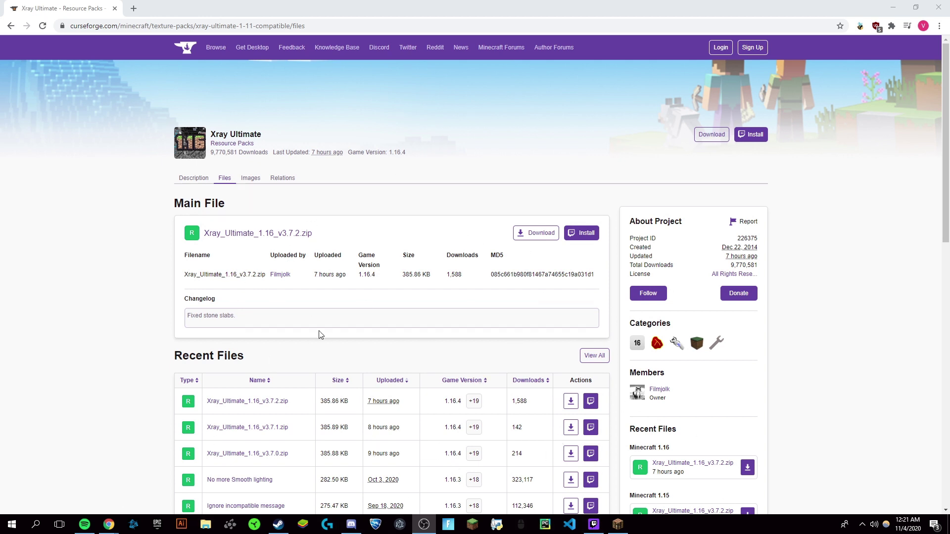
scroll(446, 334, down, 2)
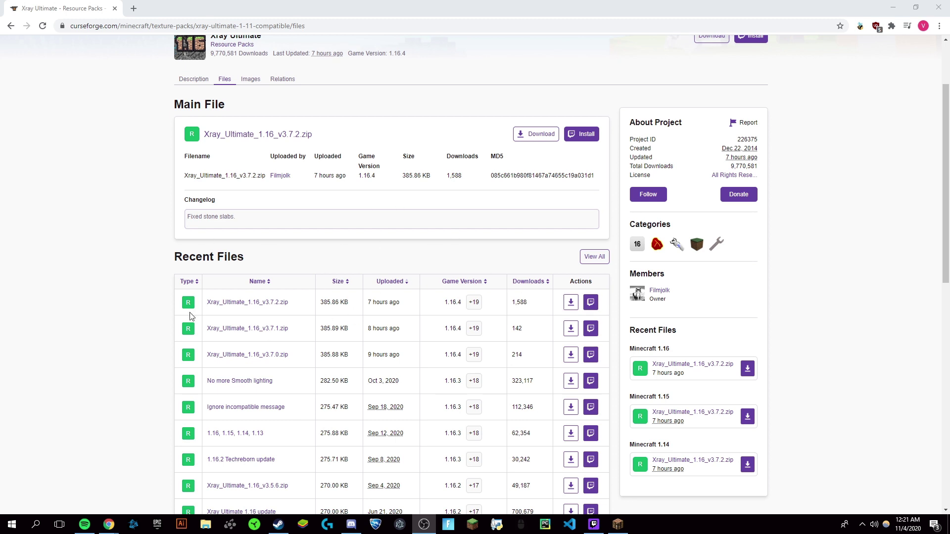
Step: Download Xray_Ultimate_1.16_v3.7.2.zip from CurseForge and drag the zip onto the desktop
drag(461, 302, 438, 307)
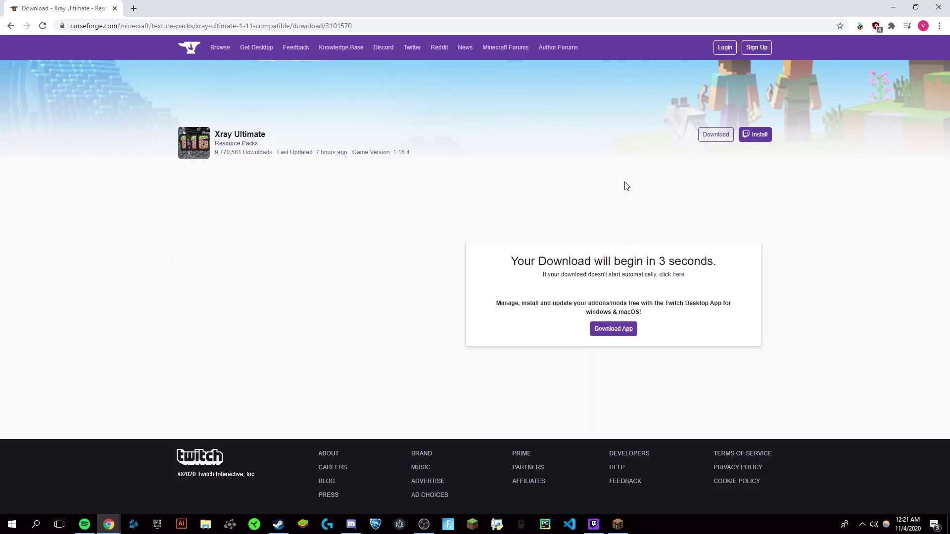
drag(356, 6, 335, 15)
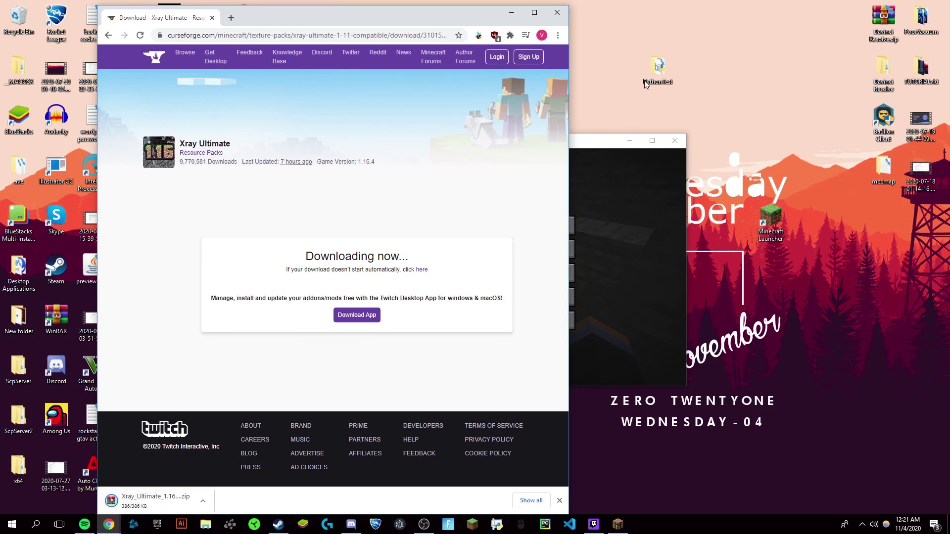
drag(149, 500, 697, 372)
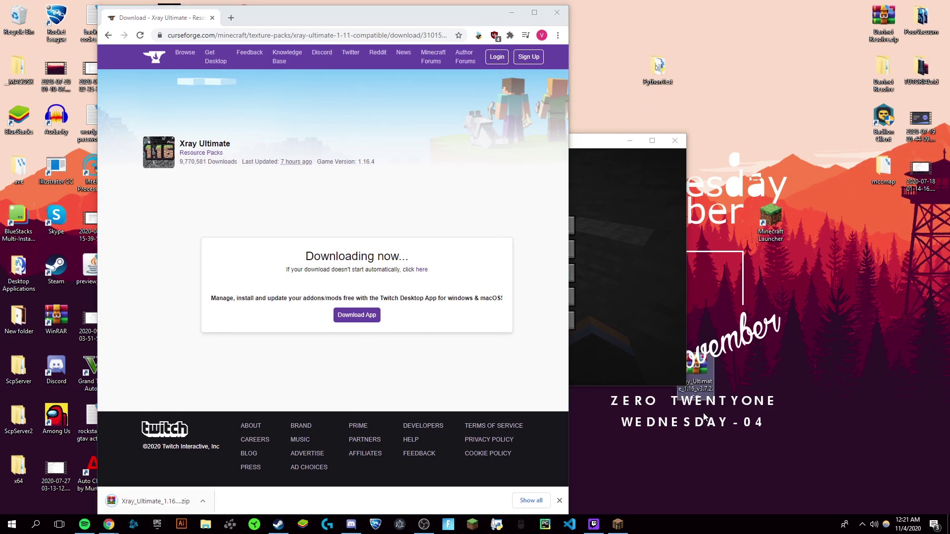
Step: Maximize Minecraft and open the resource packs folder via Options > Resource Packs
click(607, 267)
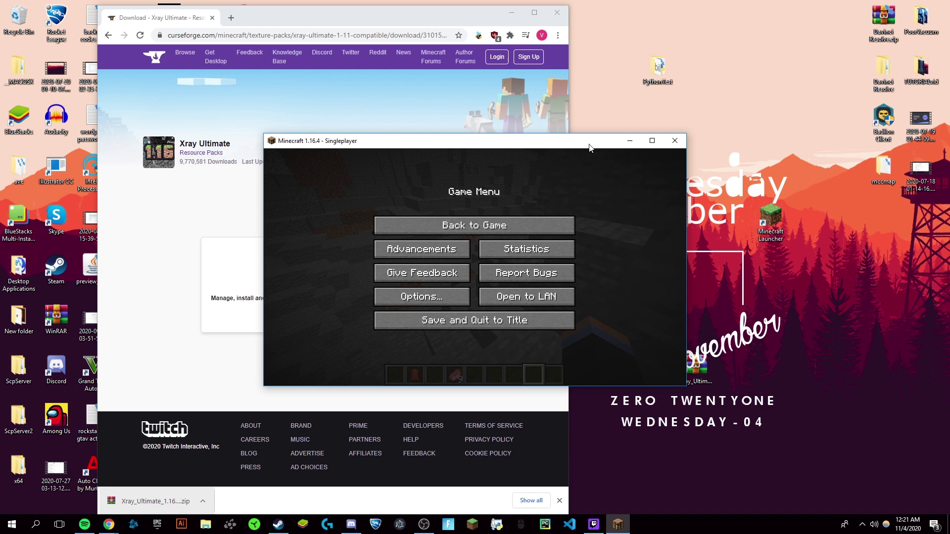
double_click(570, 142)
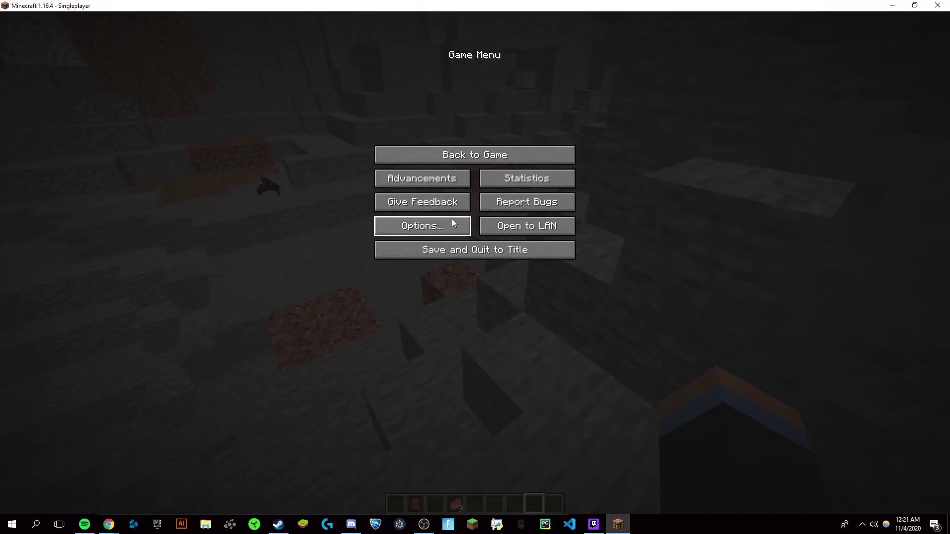
click(421, 223)
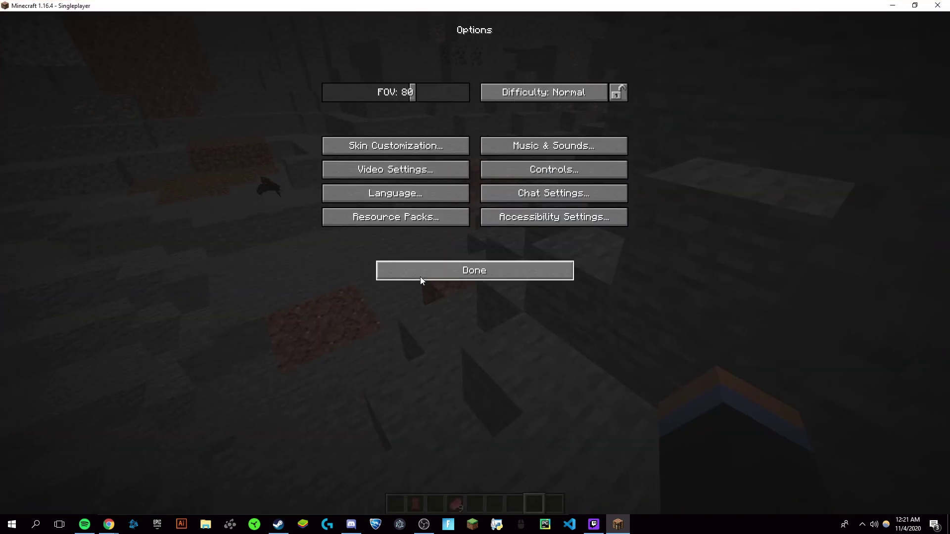
click(422, 276)
click(422, 223)
click(396, 477)
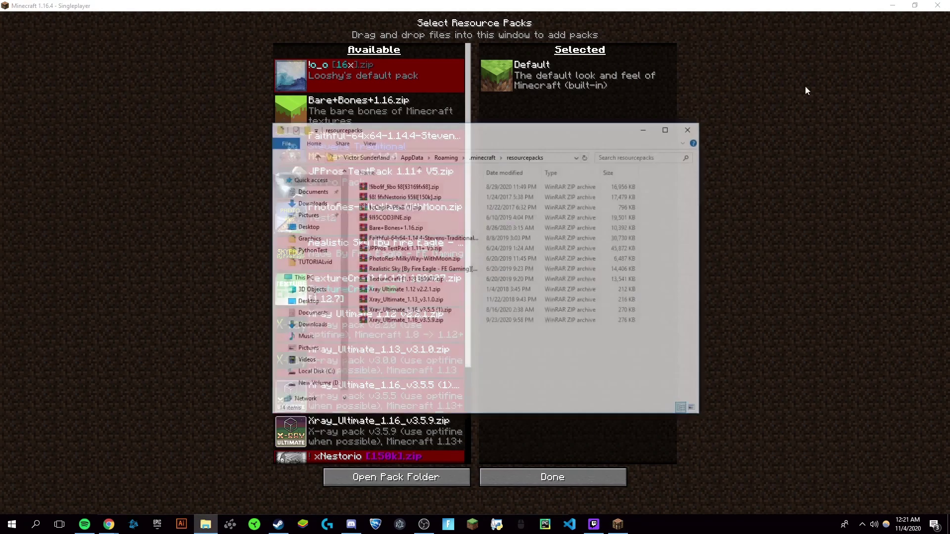
Step: Paste Xray_Ultimate_1.16_v3.7.2.zip into resourcepacks, then enable it and apply with Done
double_click(914, 6)
click(598, 132)
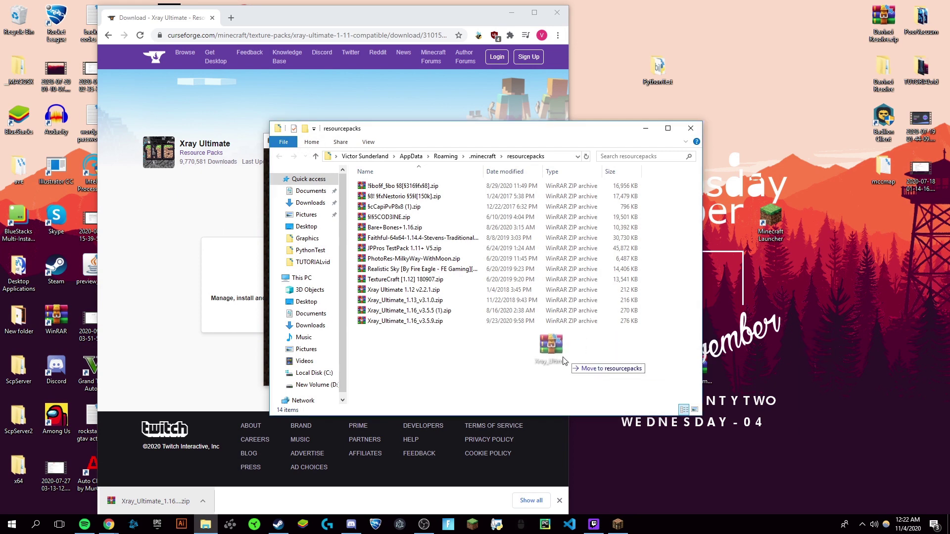
key(ctrl+v)
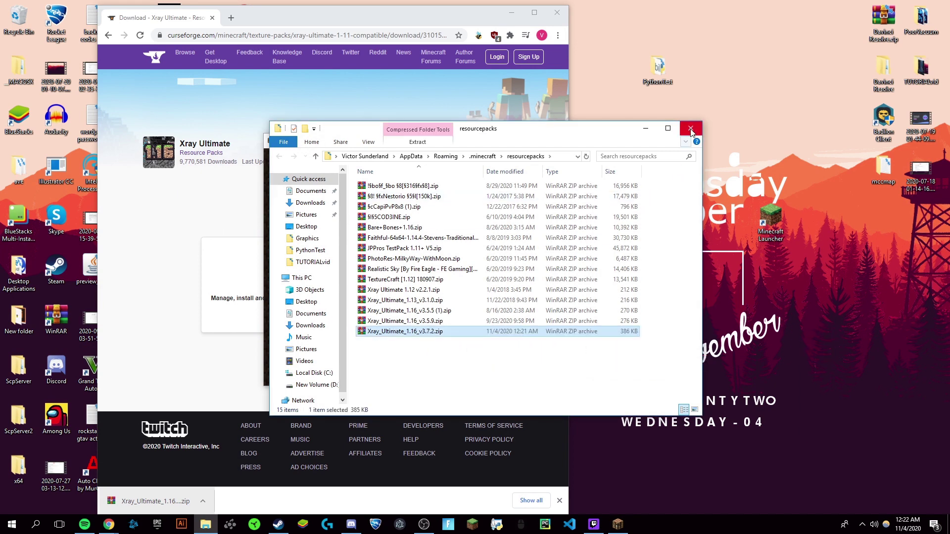
click(691, 131)
double_click(476, 141)
scroll(382, 227, down, 3)
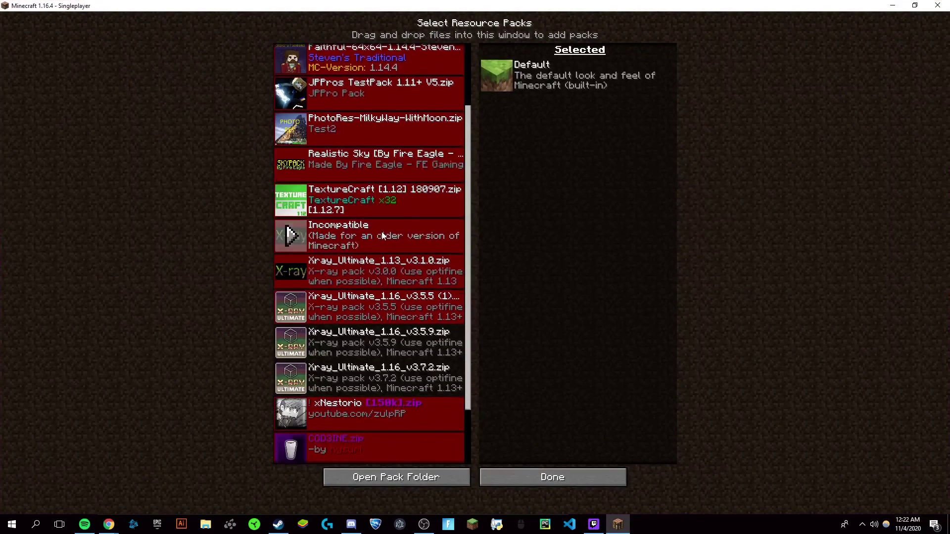
scroll(381, 232, down, 1)
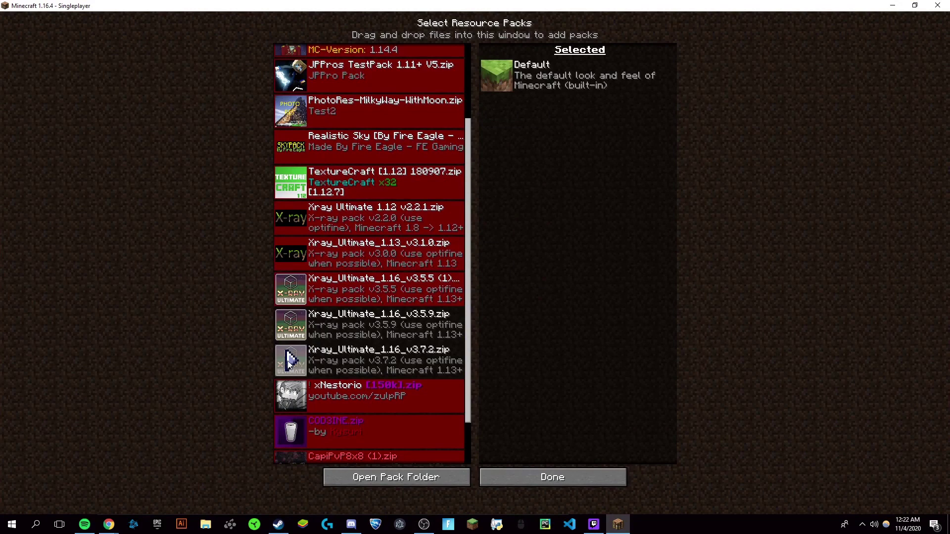
click(291, 361)
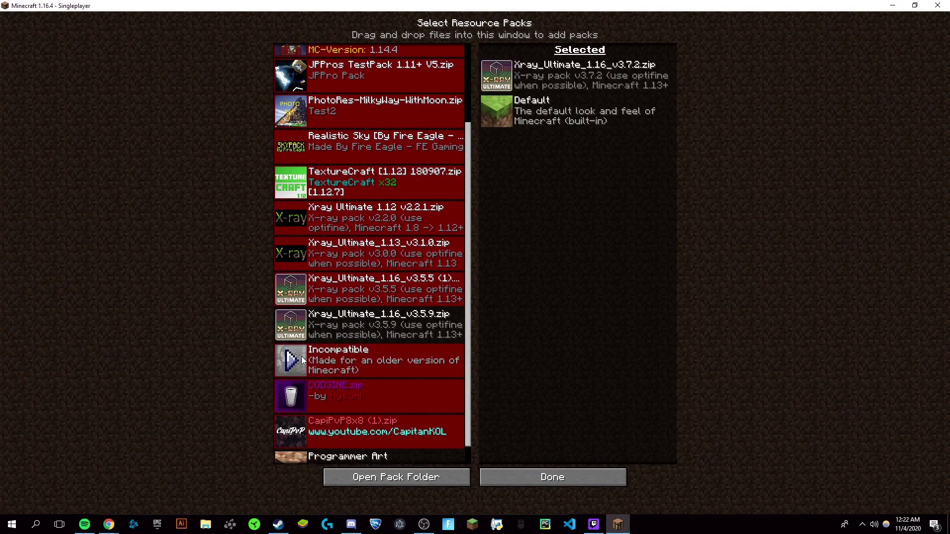
click(574, 474)
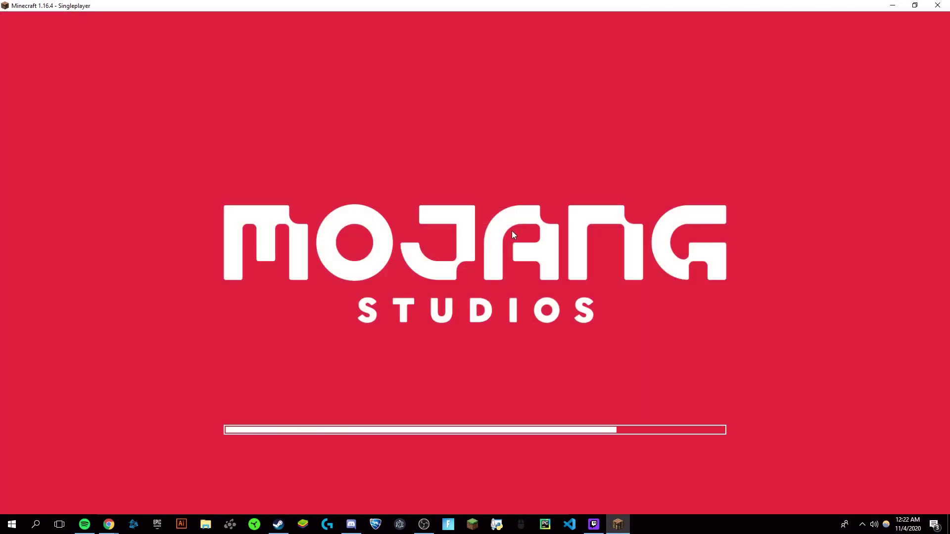